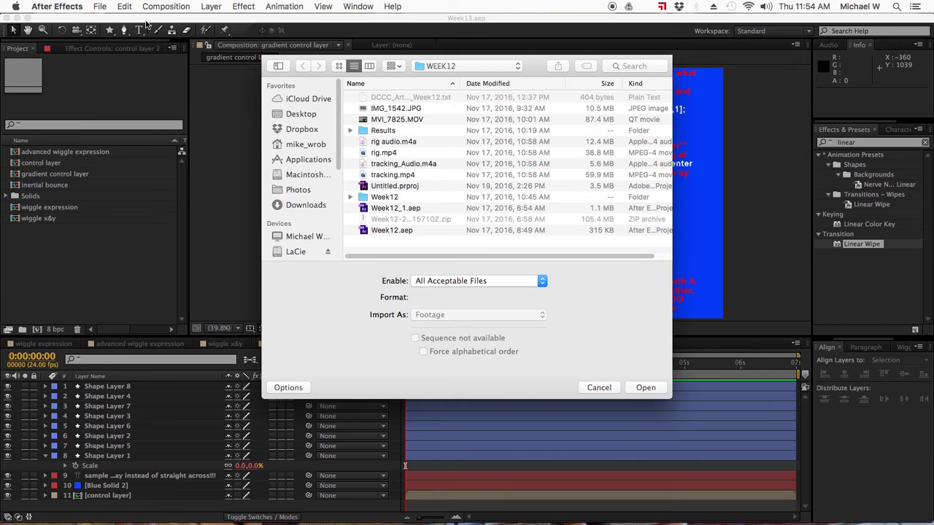
Step: Import Ink_Drop_In_Water.mp4 and MVI_1772.MOV from the Week13 folder into the project
{"action": "left_click", "coordinate": [394, 120]}
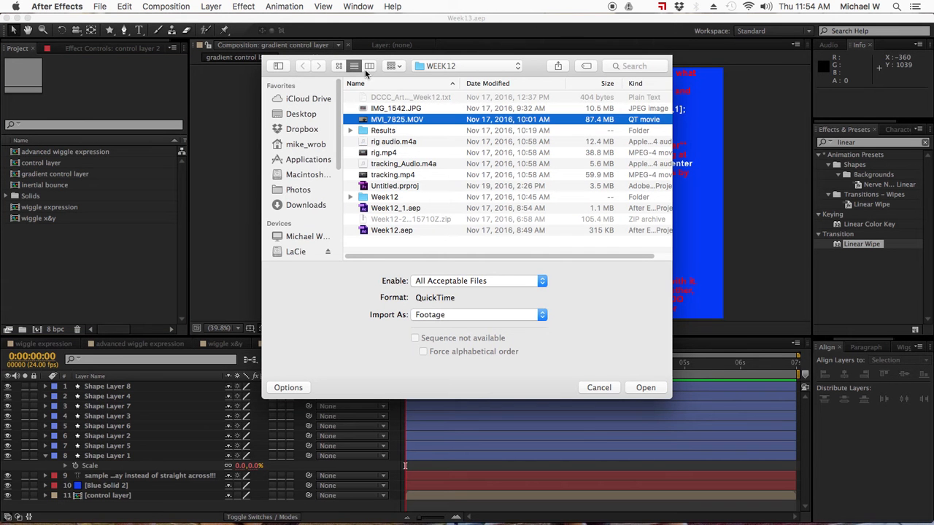
{"action": "key", "text": "super+3"}
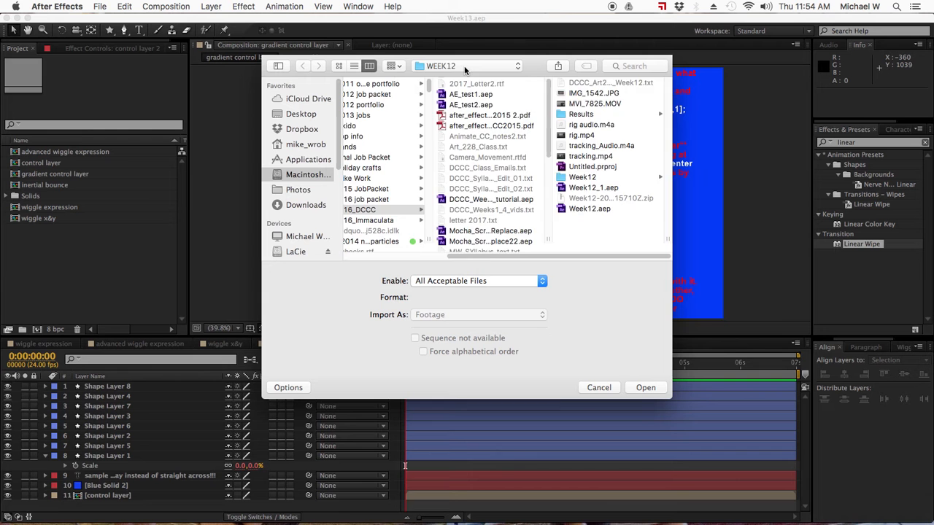
{"action": "left_click", "coordinate": [465, 66]}
{"action": "left_click", "coordinate": [451, 144]}
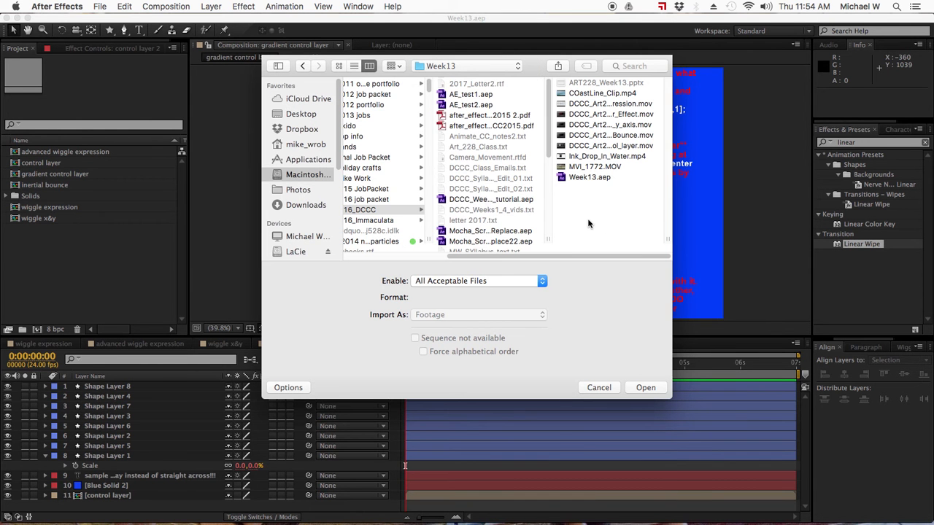
{"action": "left_click", "coordinate": [590, 157]}
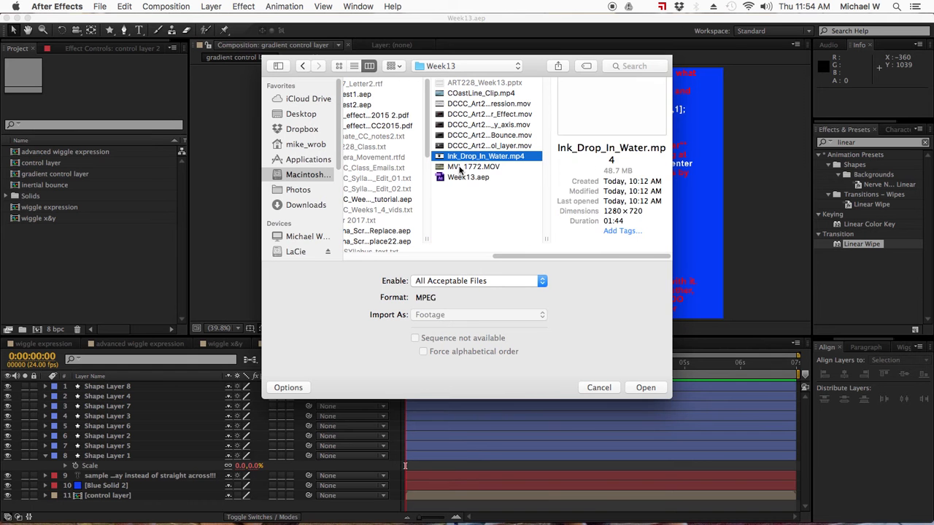
{"action": "left_click", "coordinate": [462, 167], "text": "shift"}
{"action": "left_click", "coordinate": [643, 389]}
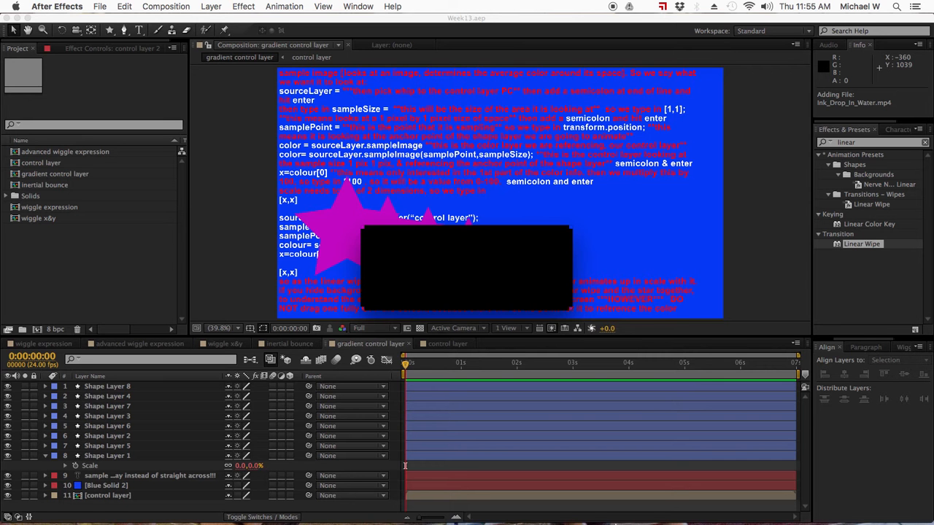
{"action": "mouse_move", "coordinate": [828, 521]}
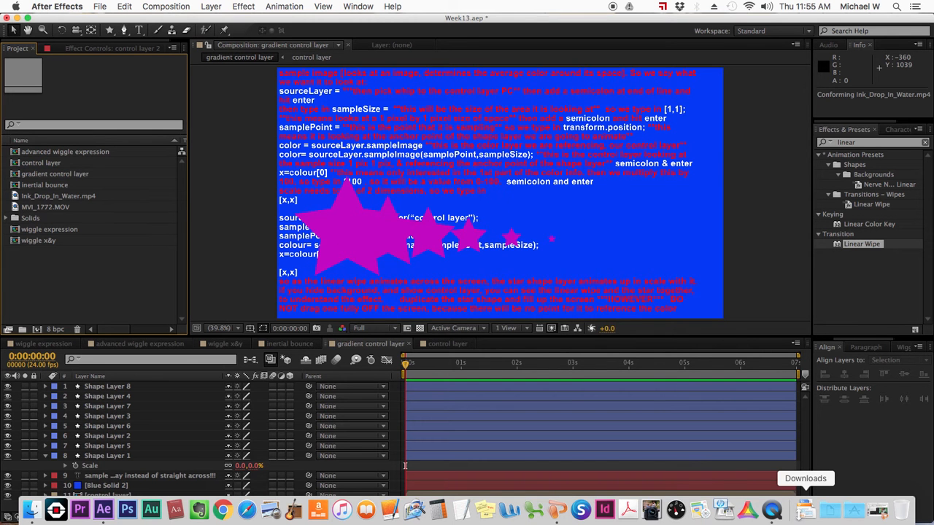
Step: Create a new composition from MVI_1772.MOV and move the current time to 0;00;19;06
{"action": "left_click", "coordinate": [44, 208]}
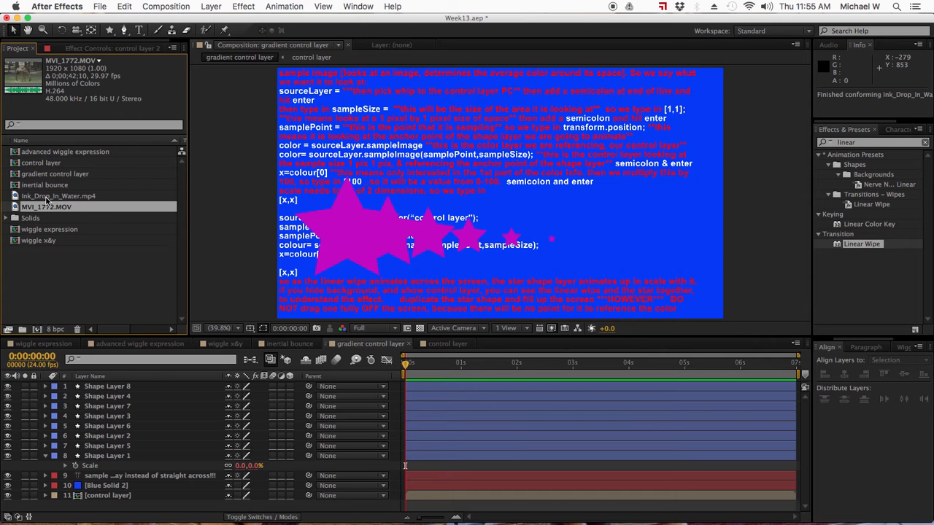
{"action": "left_click", "coordinate": [46, 198]}
{"action": "left_click", "coordinate": [46, 208]}
{"action": "left_click_drag", "start_coordinate": [47, 211], "coordinate": [38, 330]}
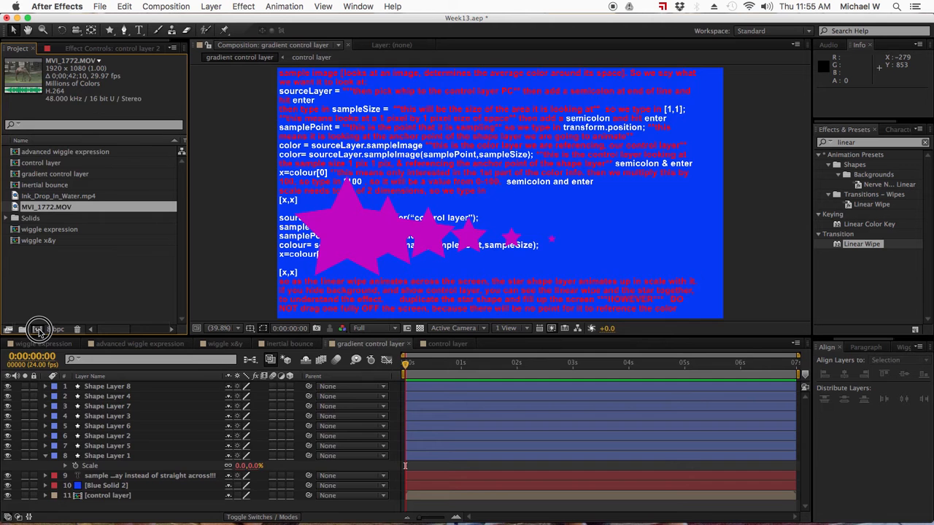
{"action": "left_click_drag", "start_coordinate": [38, 329], "coordinate": [38, 329]}
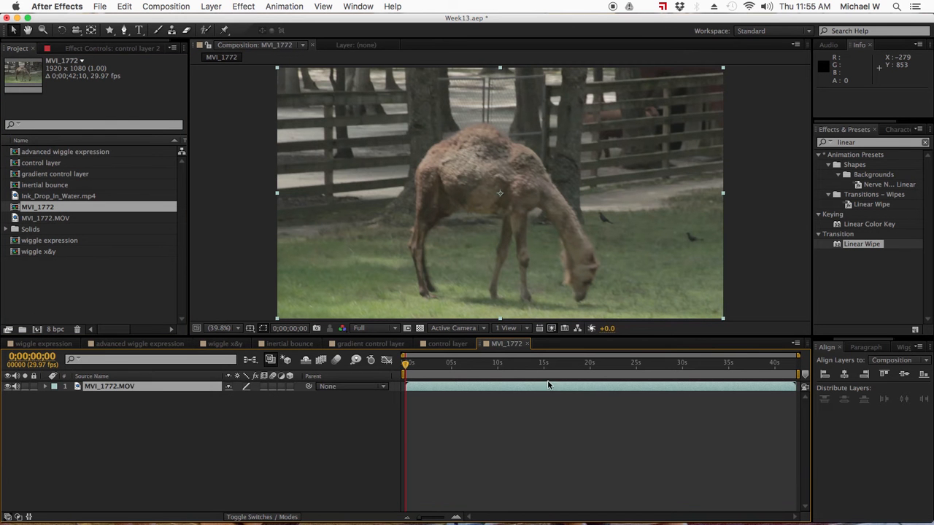
{"action": "left_click", "coordinate": [584, 365]}
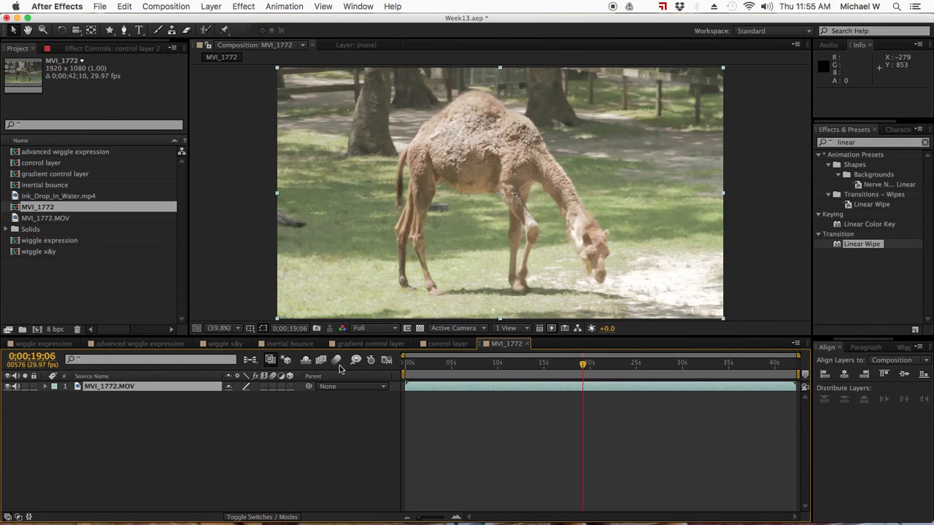
Step: Add Ink_Drop_In_Water.mp4 above the MVI_1772.MOV layer and scale it to about 154% so it fills the frame
{"action": "left_click", "coordinate": [49, 293]}
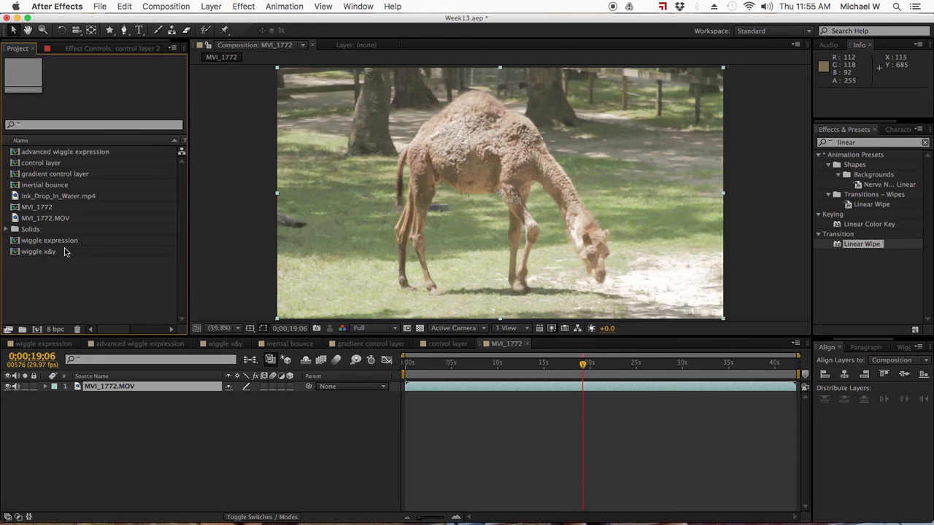
{"action": "left_click", "coordinate": [44, 197]}
{"action": "left_click_drag", "start_coordinate": [36, 197], "coordinate": [143, 391]}
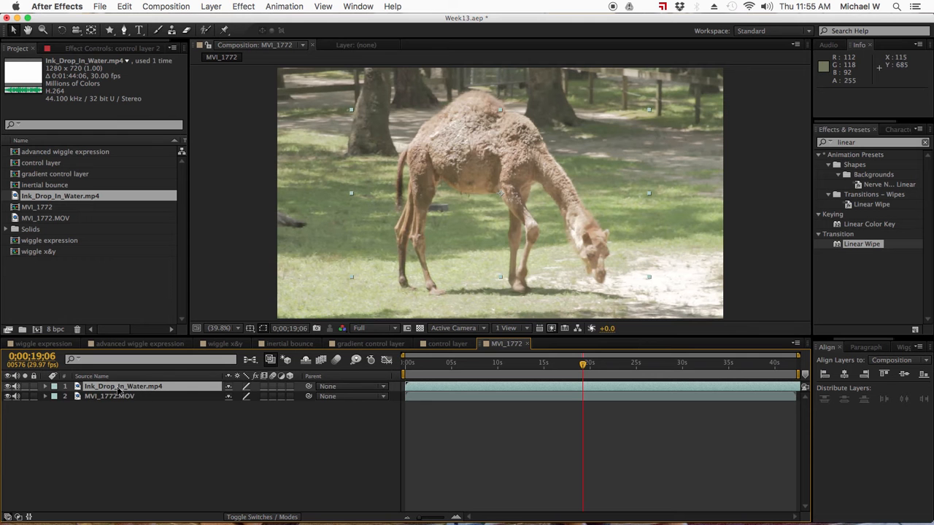
{"action": "left_click_drag", "start_coordinate": [352, 277], "coordinate": [240, 324]}
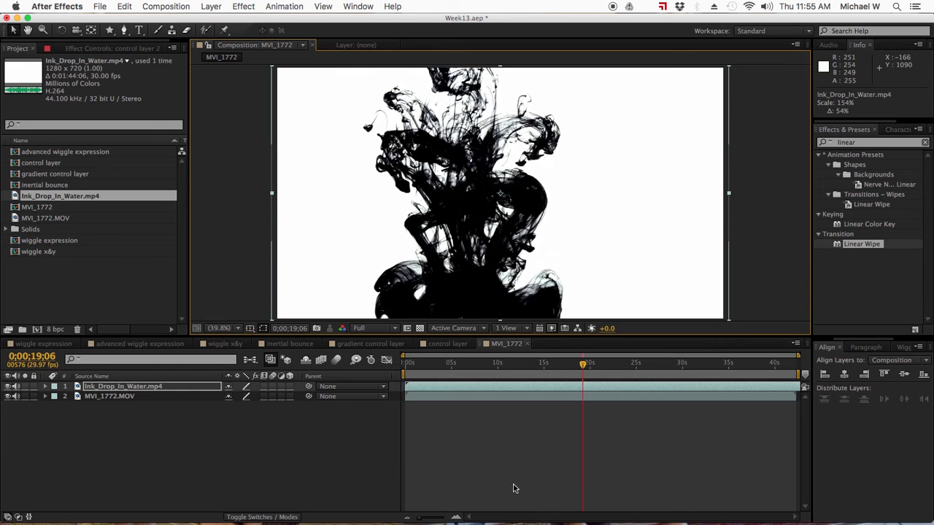
Step: Show the blending mode and track matte settings for the composition's layers
{"action": "left_click", "coordinate": [115, 399]}
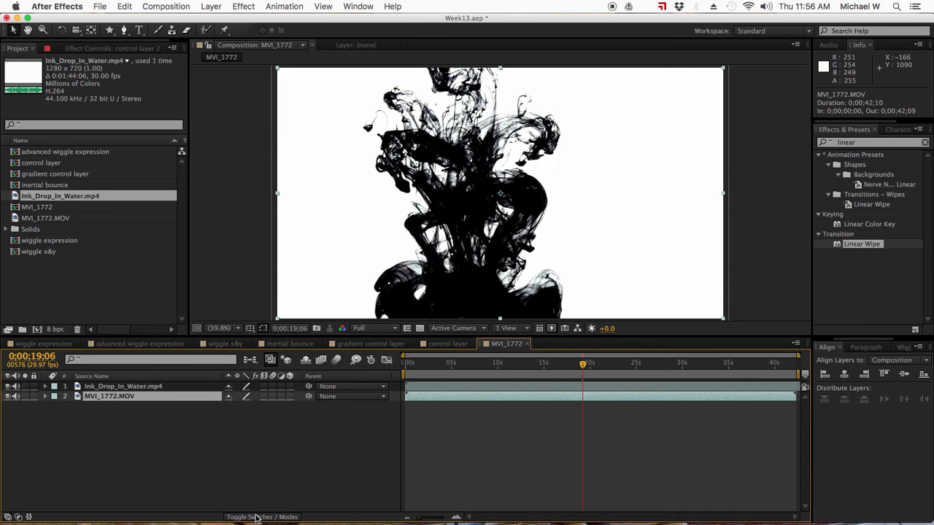
{"action": "left_click", "coordinate": [249, 517]}
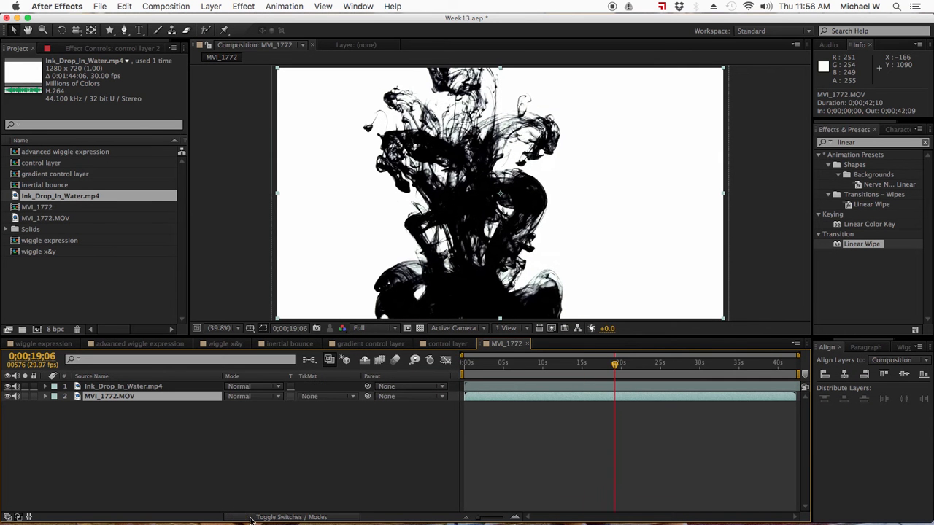
Step: Set the MVI_1772.MOV layer's track matte to Luma Matte "Ink_Drop_In_Water.mp4"
{"action": "left_click", "coordinate": [319, 397]}
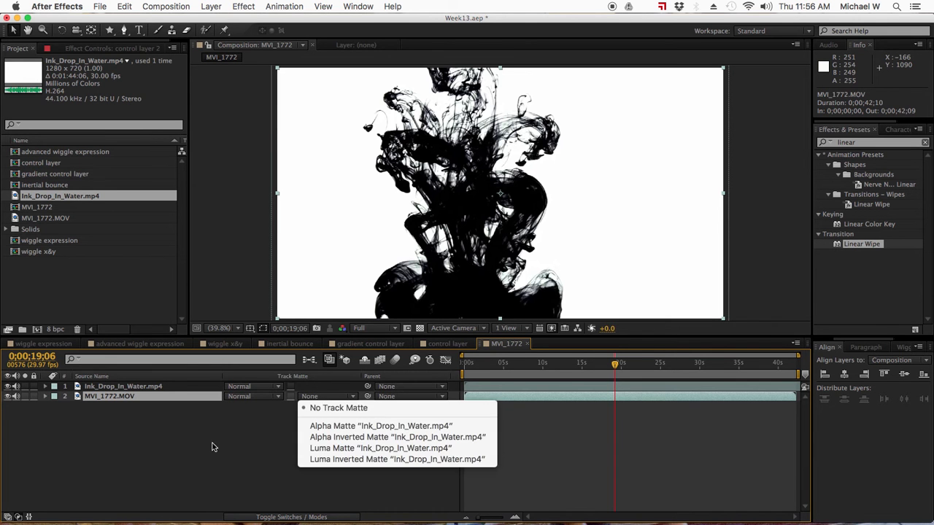
{"action": "left_click", "coordinate": [236, 434]}
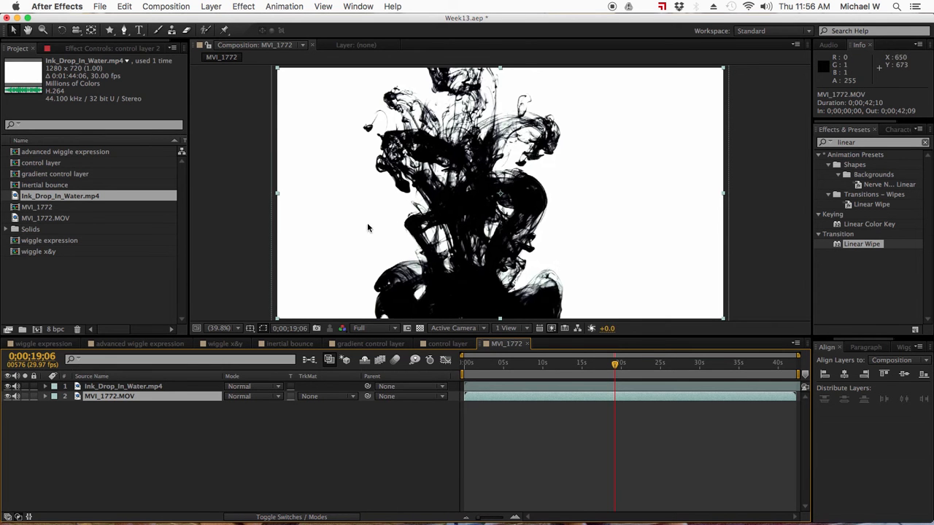
{"action": "left_click", "coordinate": [314, 400]}
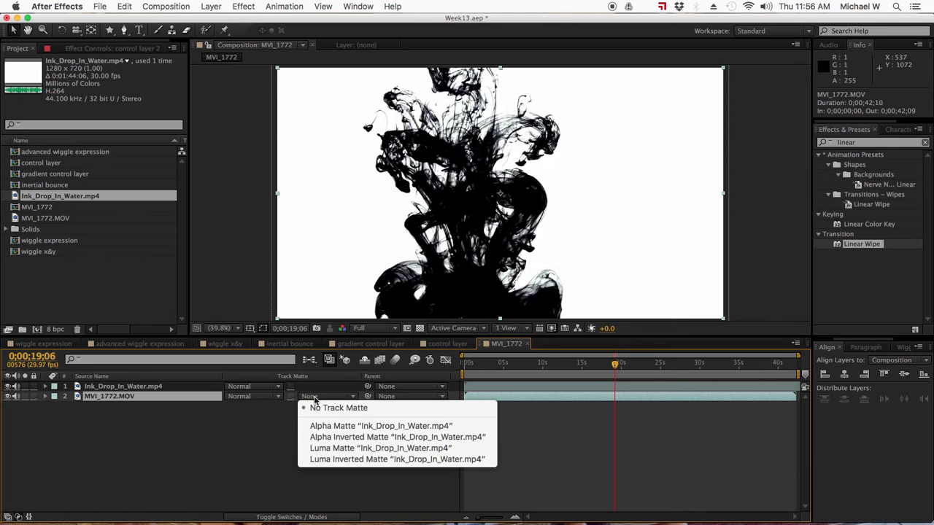
{"action": "left_click", "coordinate": [325, 447]}
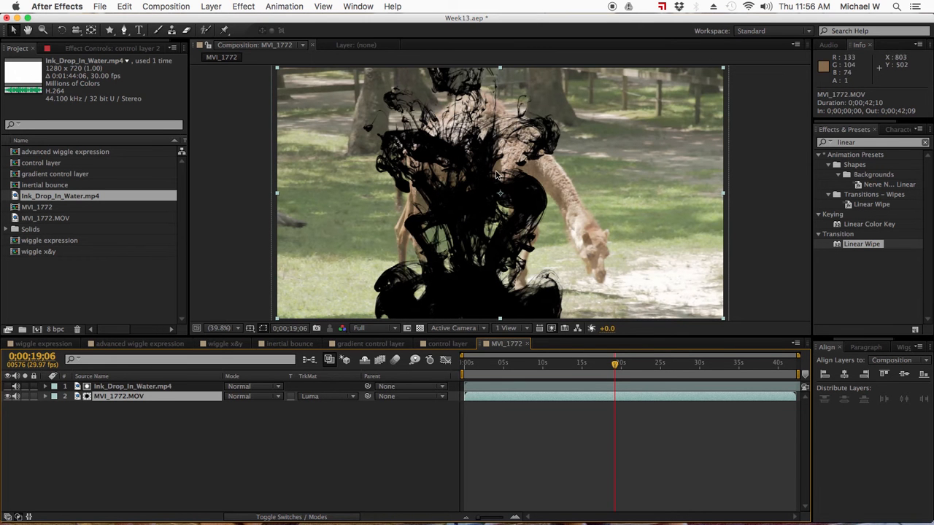
Step: Set the MVI_1772.MOV layer back to No Track Matte and make the ink layer visible again
{"action": "left_click", "coordinate": [327, 400]}
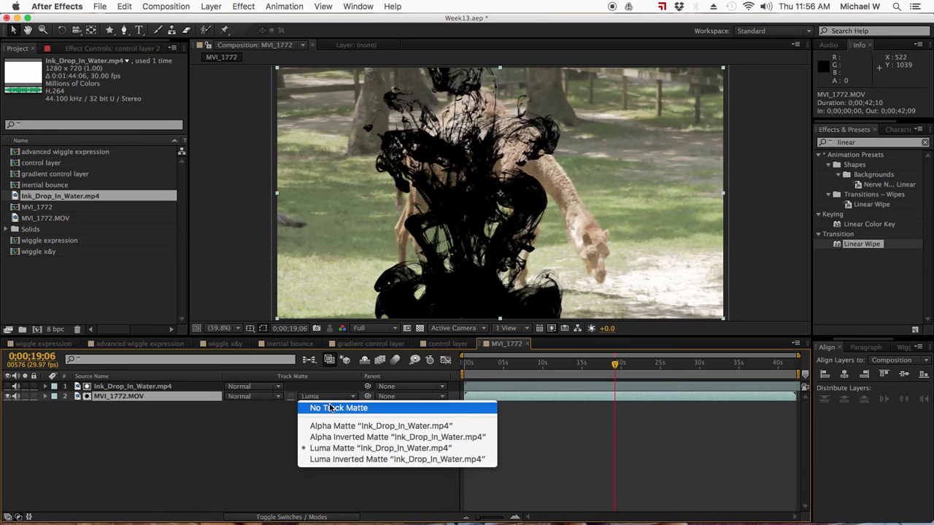
{"action": "left_click", "coordinate": [333, 408]}
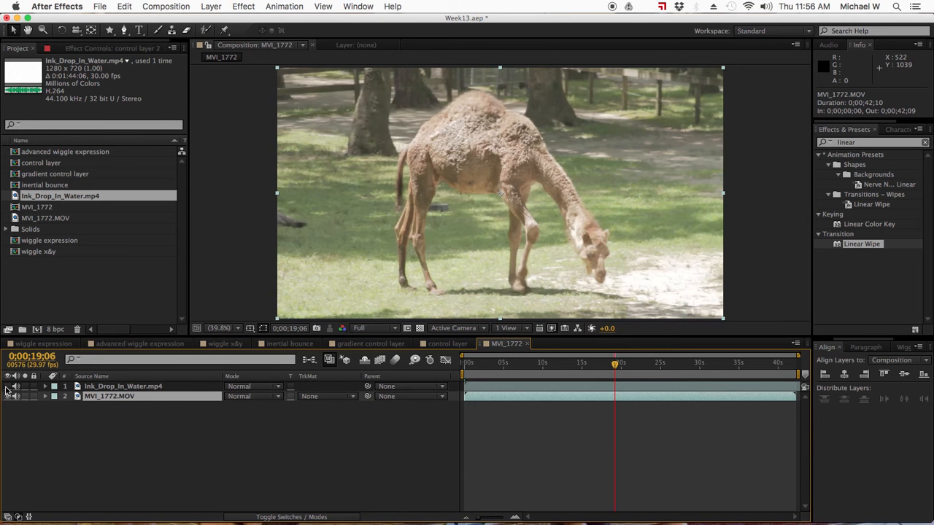
{"action": "left_click", "coordinate": [8, 387]}
Step: Apply the Luma Key effect to the Ink_Drop_In_Water.mp4 layer with Key Type set to Key Out Brighter
{"action": "left_click", "coordinate": [112, 387]}
{"action": "left_click", "coordinate": [863, 142]}
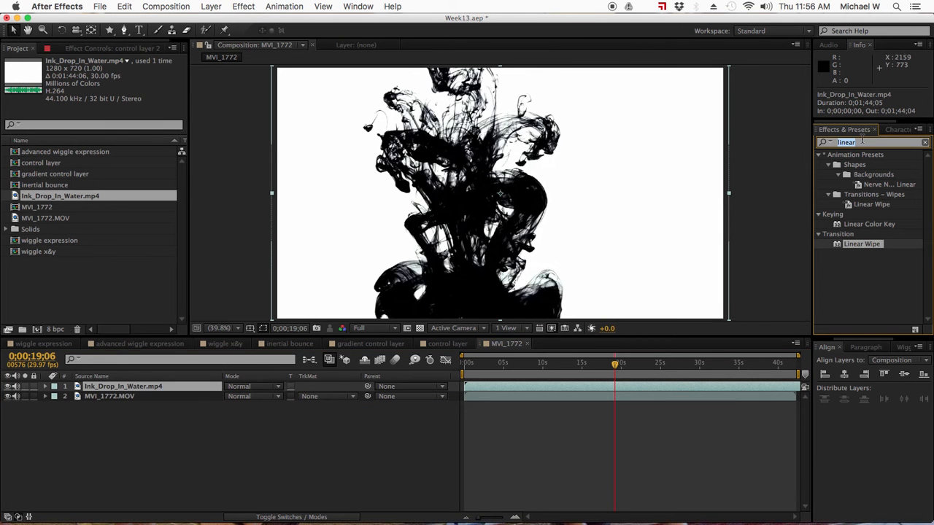
{"action": "type", "text": "key"}
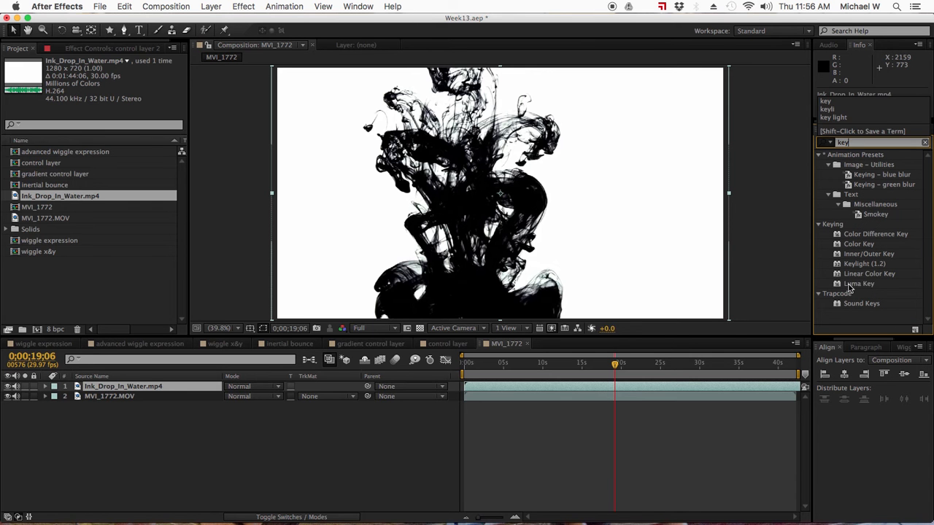
{"action": "double_click", "coordinate": [850, 286]}
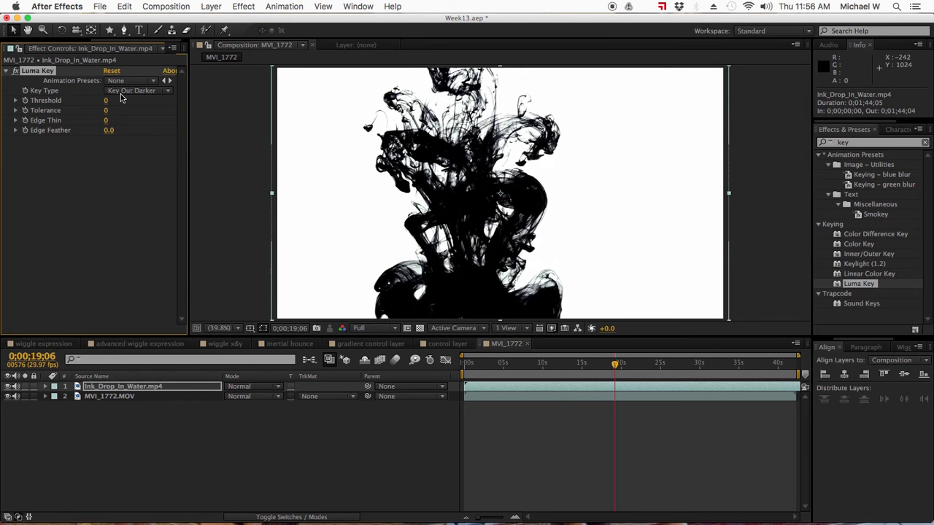
{"action": "left_click", "coordinate": [121, 95]}
{"action": "left_click", "coordinate": [120, 96]}
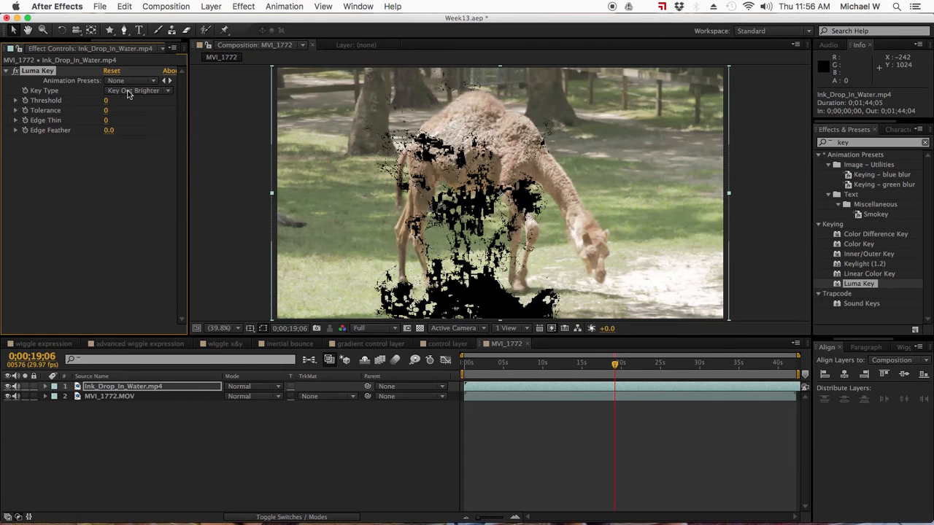
Step: Set the Luma Key Threshold to 160, Tolerance to 47 and Edge Feather to 4.8
{"action": "left_click_drag", "start_coordinate": [106, 101], "coordinate": [164, 103]}
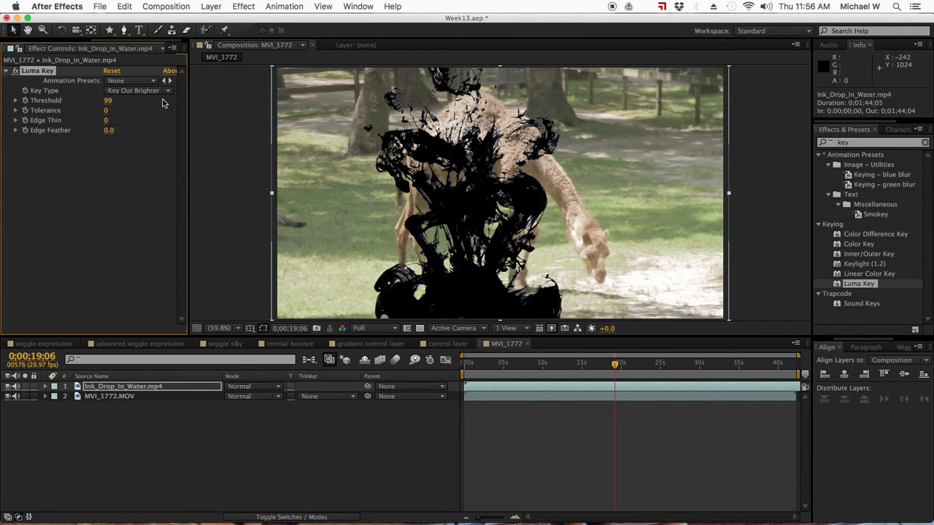
{"action": "left_click", "coordinate": [109, 106]}
{"action": "mouse_move", "coordinate": [109, 106]}
{"action": "left_mouse_down"}
{"action": "mouse_move", "coordinate": [173, 104]}
{"action": "mouse_move", "coordinate": [109, 110]}
{"action": "mouse_move", "coordinate": [143, 115]}
{"action": "mouse_move", "coordinate": [448, 104]}
{"action": "mouse_move", "coordinate": [136, 118]}
{"action": "mouse_move", "coordinate": [108, 111]}
{"action": "mouse_move", "coordinate": [142, 132]}
{"action": "mouse_move", "coordinate": [139, 149]}
{"action": "left_mouse_up"}
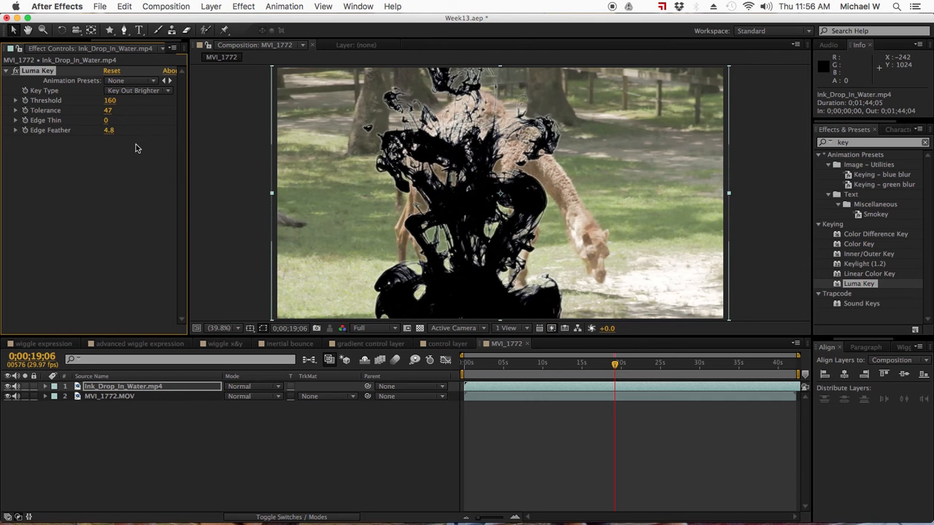
Step: Set the MVI_1772.MOV track matte to Alpha Matte "Ink_Drop_In_Water.mp4" and preview the result at 0;00;07;04
{"action": "left_click", "coordinate": [325, 397]}
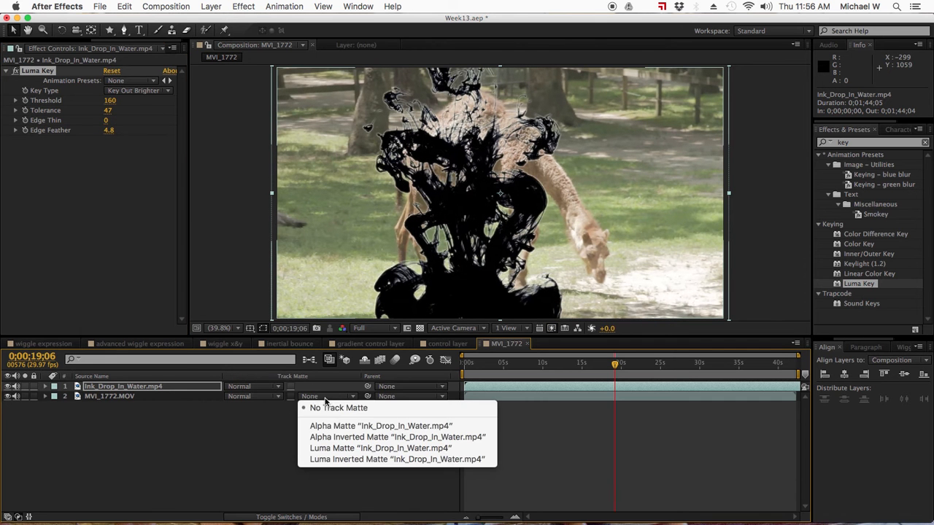
{"action": "left_click", "coordinate": [339, 426]}
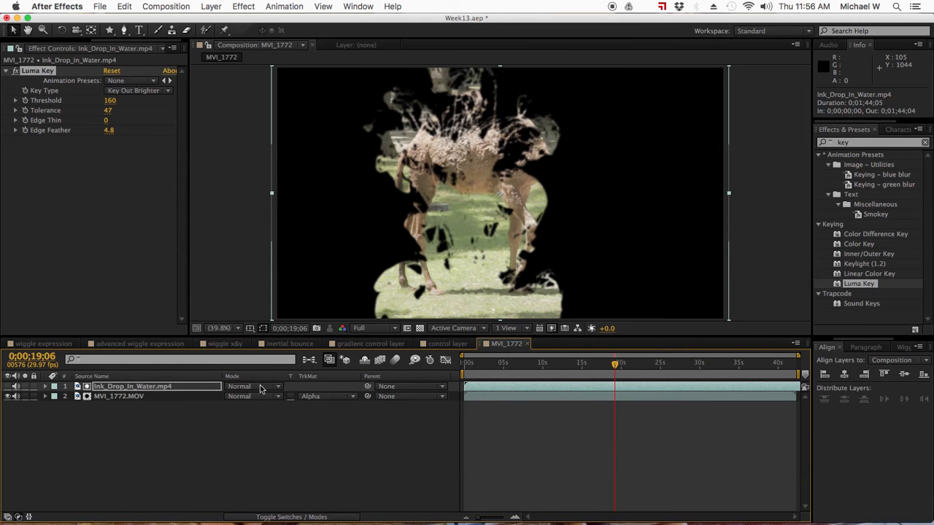
{"action": "left_click", "coordinate": [505, 388]}
{"action": "left_click_drag", "start_coordinate": [551, 362], "coordinate": [527, 368]}
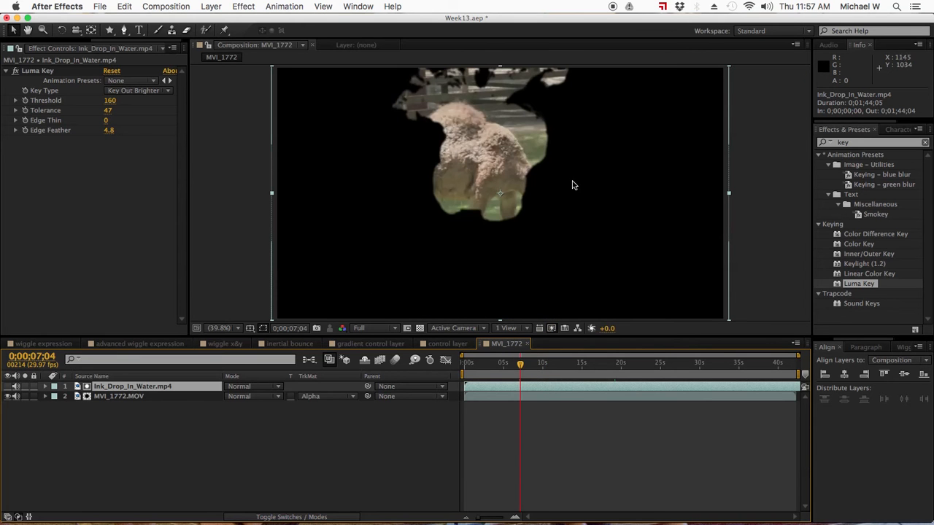
{"action": "left_click", "coordinate": [183, 437]}
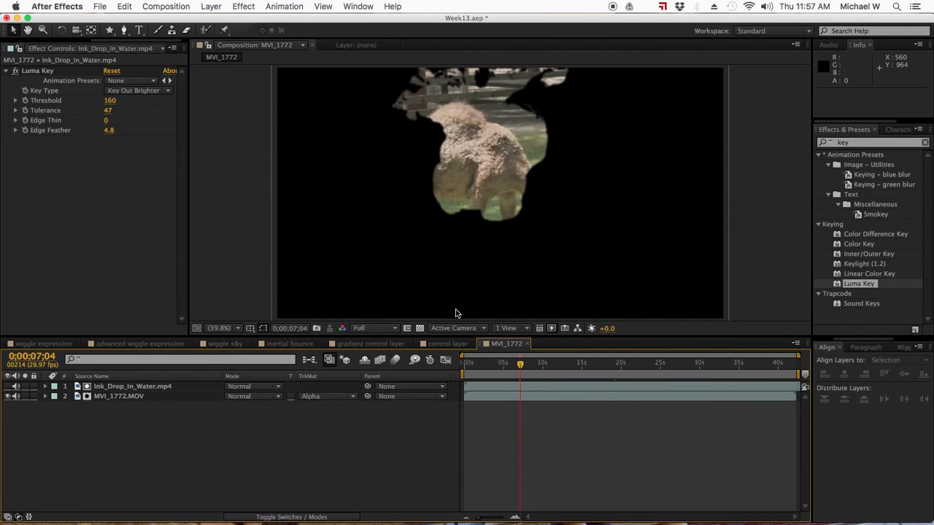
Step: Duplicate the Ink_Drop_In_Water.mp4 layer and set the copy's Position to 1369, 663
{"action": "left_click", "coordinate": [129, 391]}
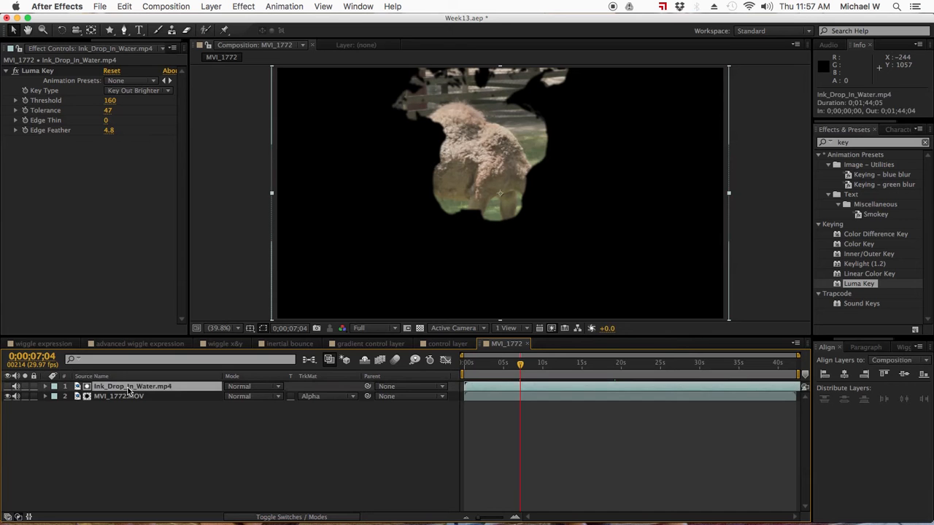
{"action": "key", "text": "super+d"}
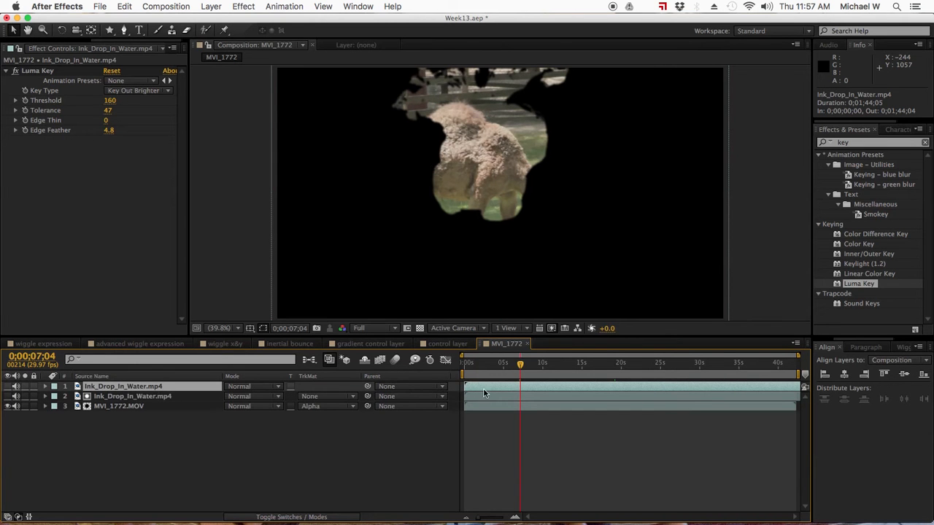
{"action": "key", "text": "p"}
{"action": "left_click_drag", "start_coordinate": [253, 400], "coordinate": [330, 398]}
{"action": "left_click_drag", "start_coordinate": [224, 401], "coordinate": [430, 401]}
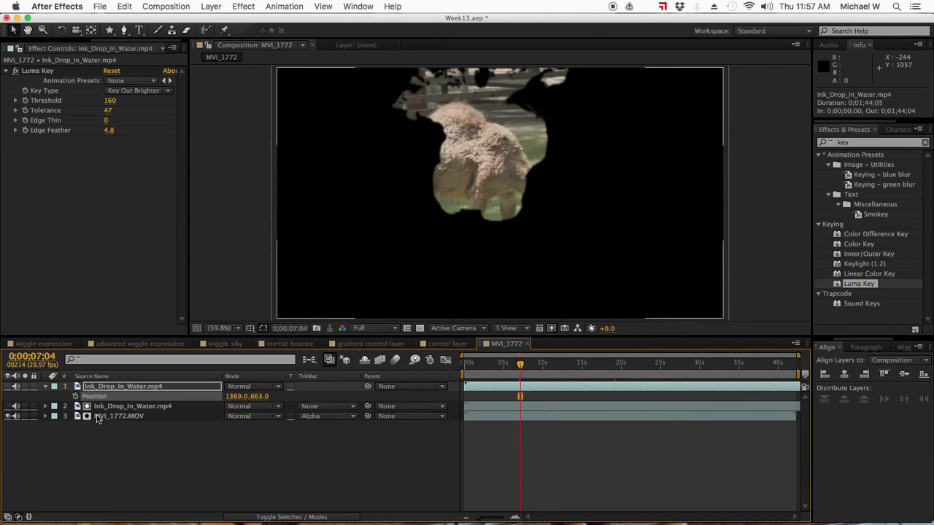
Step: Remove the track matte from the MVI_1772.MOV layer and make both ink layers visible
{"action": "left_click", "coordinate": [322, 410]}
{"action": "left_click", "coordinate": [324, 417]}
{"action": "left_click", "coordinate": [320, 416]}
{"action": "left_click", "coordinate": [329, 428]}
{"action": "left_click", "coordinate": [7, 406]}
{"action": "left_click", "coordinate": [7, 386]}
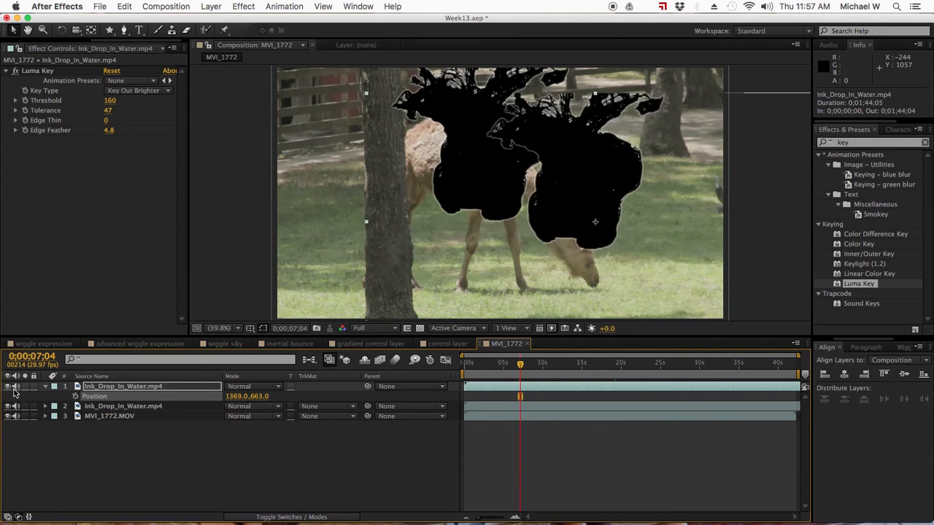
Step: Start the copied Ink_Drop_In_Water.mp4 layer about 1.5 seconds later and duplicate both ink layers
{"action": "left_click_drag", "start_coordinate": [486, 386], "coordinate": [504, 388]}
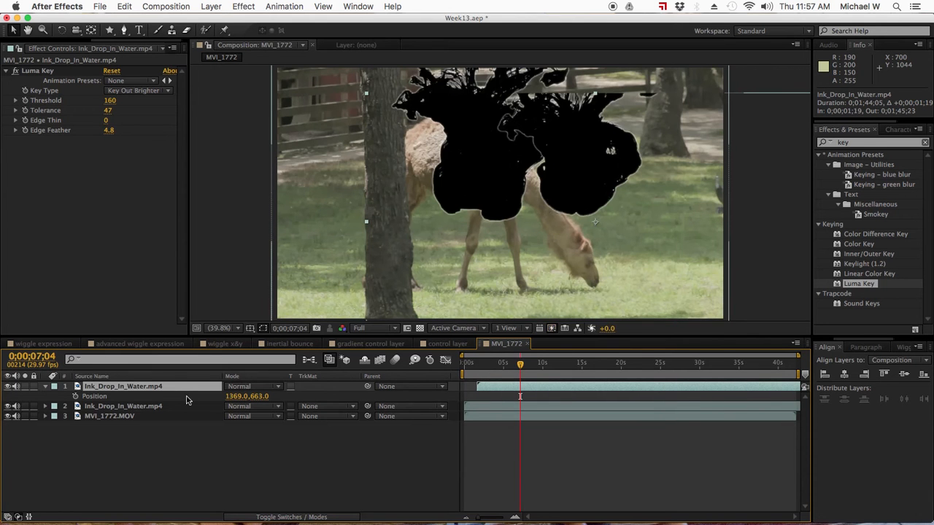
{"action": "left_click", "coordinate": [125, 406], "text": "shift"}
{"action": "key", "text": "super+d"}
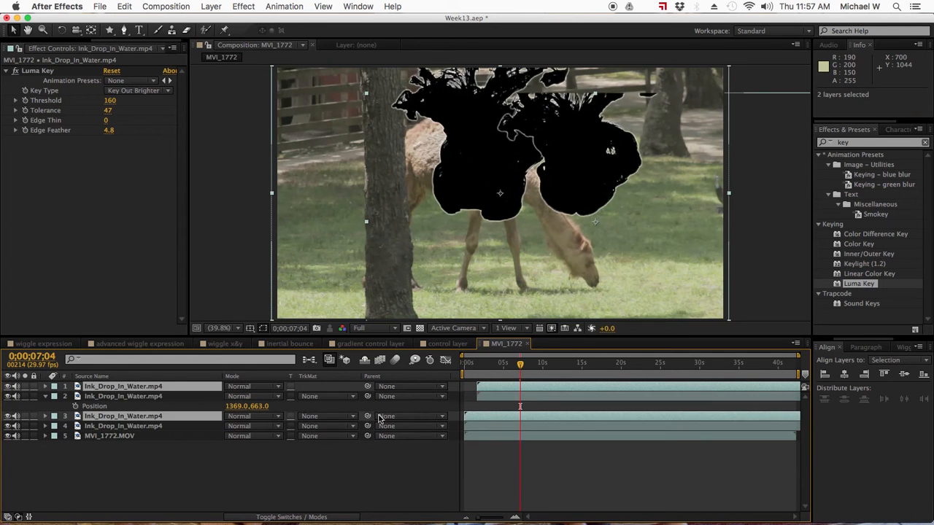
Step: Start the two new ink duplicates 25 frames later and set their Positions to 663, 663 and 254, 540
{"action": "left_click_drag", "start_coordinate": [499, 388], "coordinate": [506, 389]}
{"action": "key", "text": "p"}
{"action": "mouse_move", "coordinate": [232, 398]}
{"action": "left_mouse_down"}
{"action": "mouse_move", "coordinate": [2, 396]}
{"action": "mouse_move", "coordinate": [217, 404]}
{"action": "mouse_move", "coordinate": [162, 403]}
{"action": "mouse_move", "coordinate": [129, 382]}
{"action": "mouse_move", "coordinate": [236, 396]}
{"action": "mouse_move", "coordinate": [129, 390]}
{"action": "left_mouse_up"}
Step: Duplicate all four ink layers and start the duplicates 0;00;01;21 later
{"action": "left_click", "coordinate": [117, 446]}
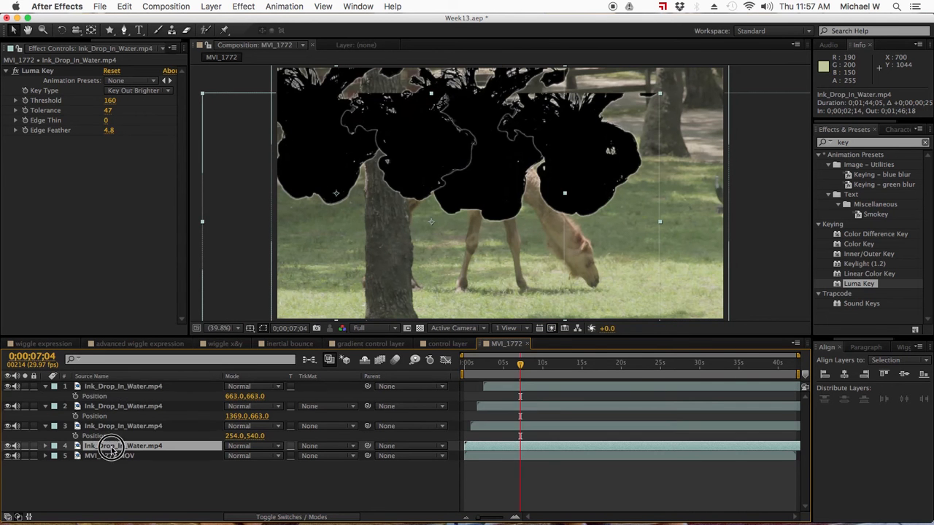
{"action": "left_click", "coordinate": [109, 388], "text": "shift"}
{"action": "key", "text": "super+d"}
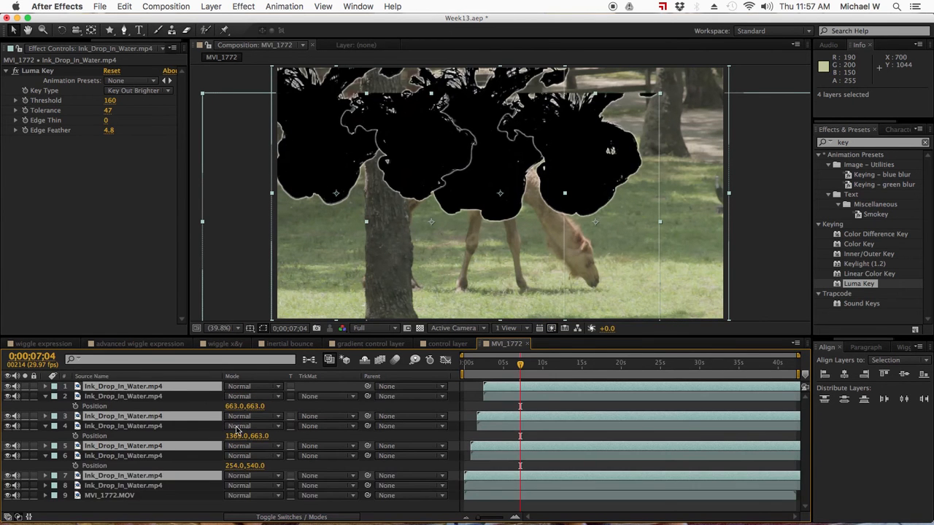
{"action": "left_click_drag", "start_coordinate": [529, 389], "coordinate": [544, 388]}
Step: Set the four new duplicates' X Positions to 1068, 1774, 659 and 1365, and their Rotation to 180°
{"action": "key", "text": "p"}
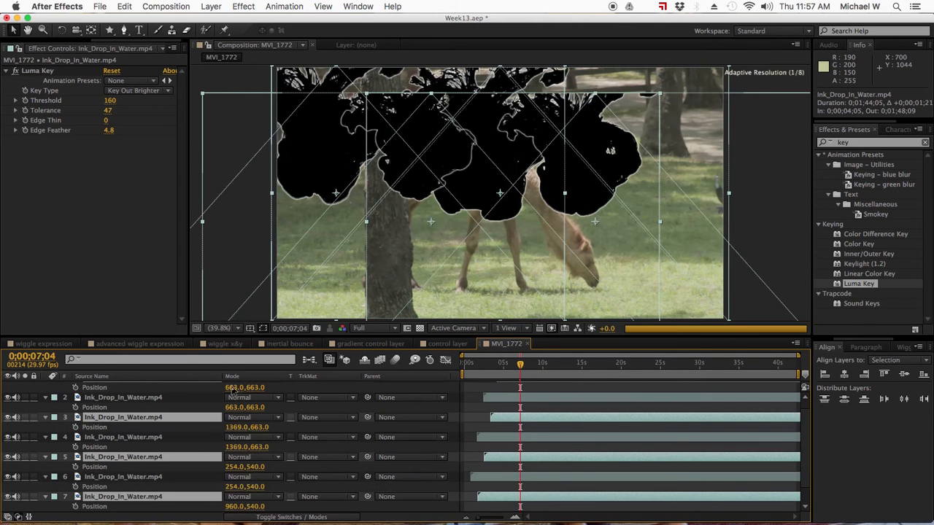
{"action": "left_click_drag", "start_coordinate": [324, 388], "coordinate": [529, 395]}
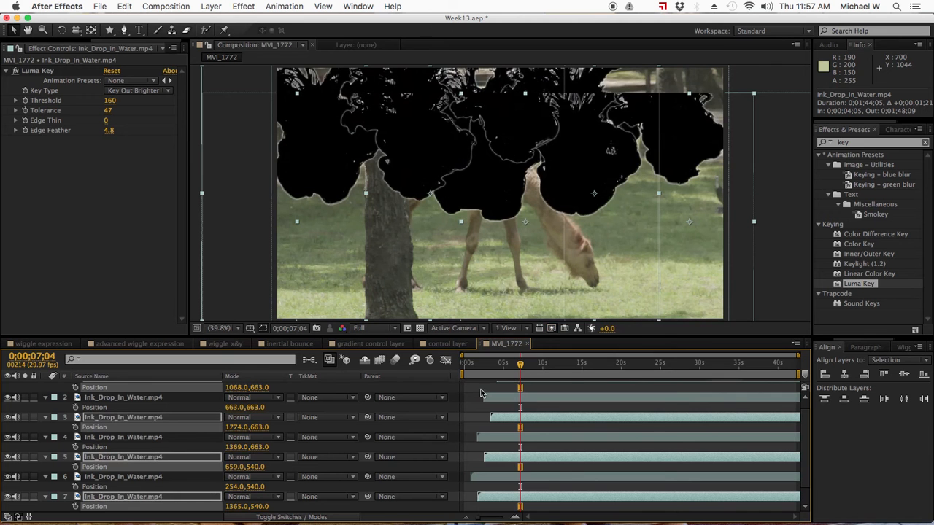
{"action": "key", "text": "r"}
{"action": "left_click", "coordinate": [246, 387]}
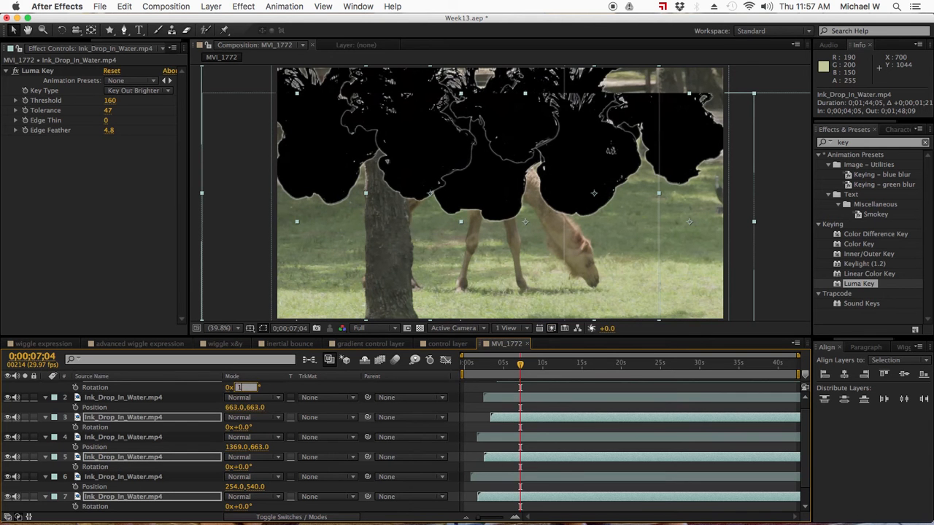
{"action": "key", "text": "Return"}
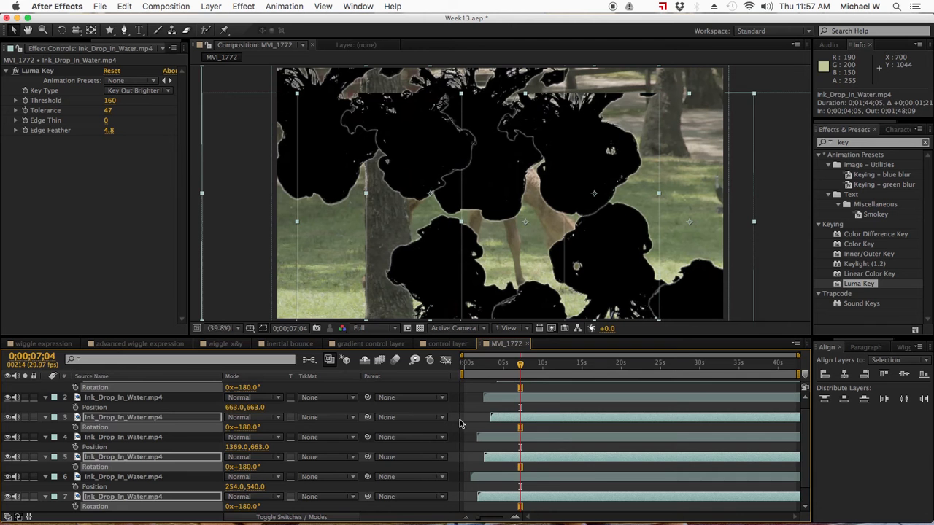
{"action": "left_click", "coordinate": [473, 414]}
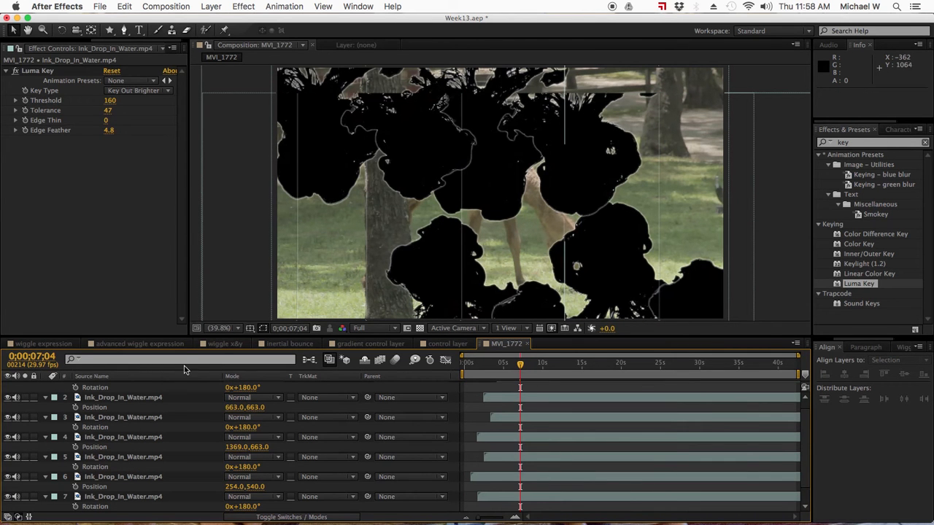
{"action": "key", "text": "u"}
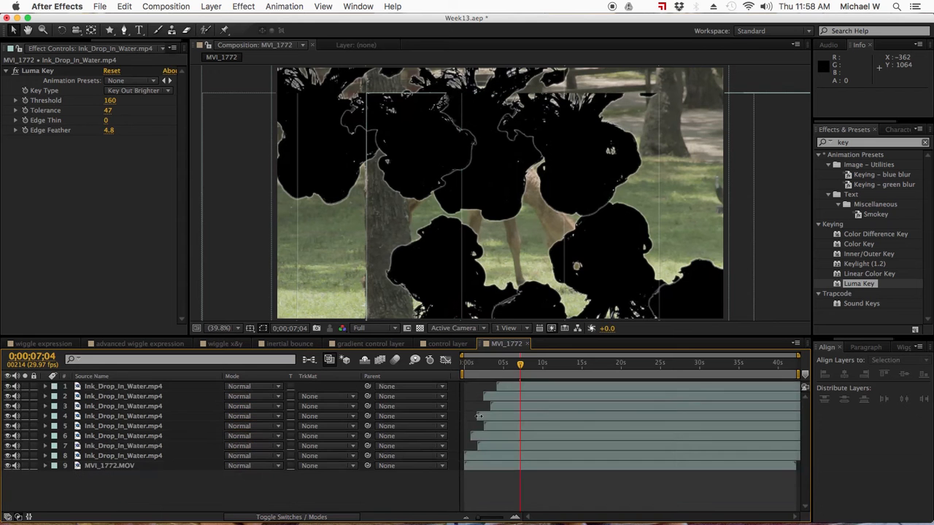
Step: Scale all eight ink layers to 229.7%
{"action": "left_click", "coordinate": [104, 388]}
{"action": "left_click", "coordinate": [116, 456], "text": "shift"}
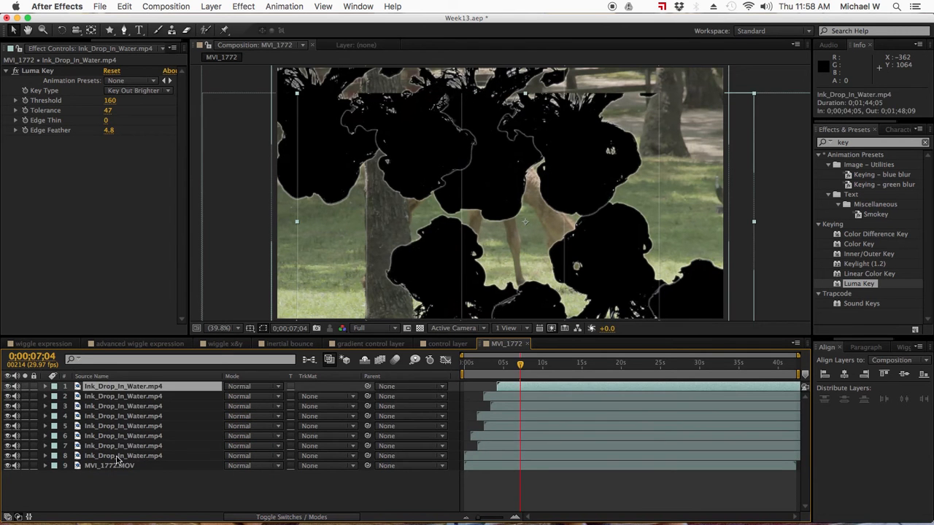
{"action": "key", "text": "s"}
{"action": "left_click_drag", "start_coordinate": [258, 458], "coordinate": [289, 441]}
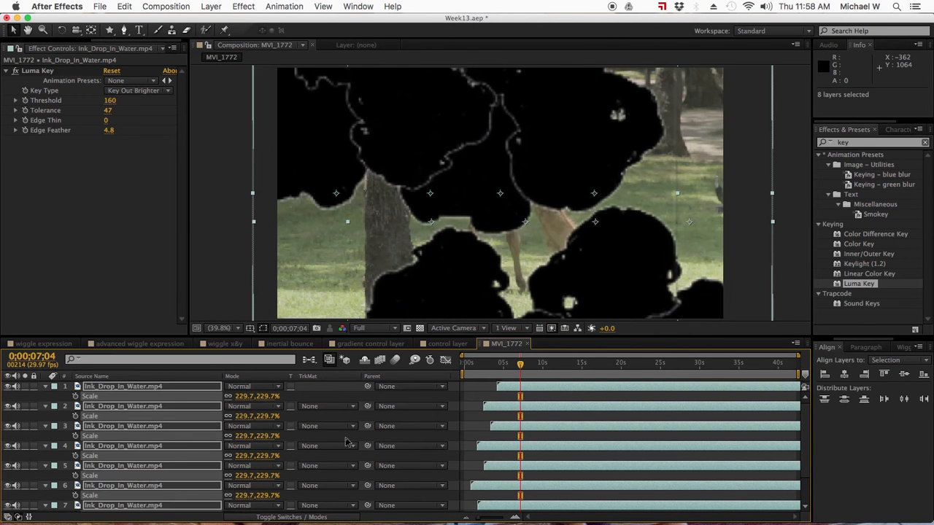
{"action": "key", "text": "s"}
{"action": "left_click", "coordinate": [246, 484]}
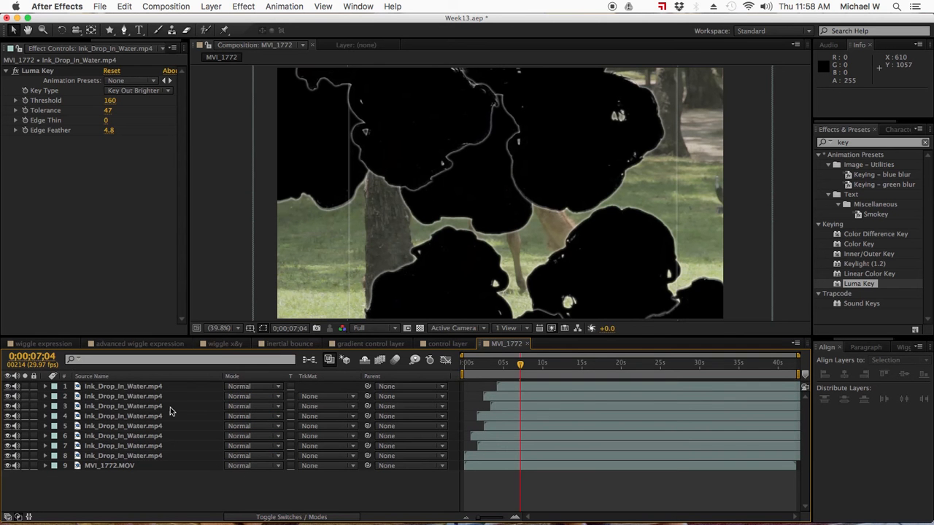
Step: Pre-compose the eight Ink_Drop_In_Water.mp4 layers into a new composition named "ink", moving all attributes into it
{"action": "left_click", "coordinate": [132, 387]}
{"action": "left_click", "coordinate": [125, 456], "text": "shift"}
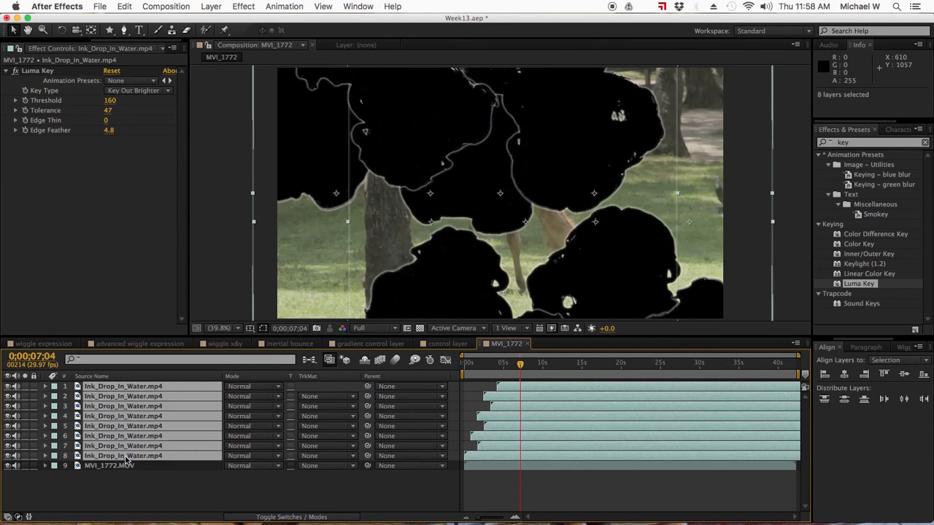
{"action": "right_click", "coordinate": [126, 457]}
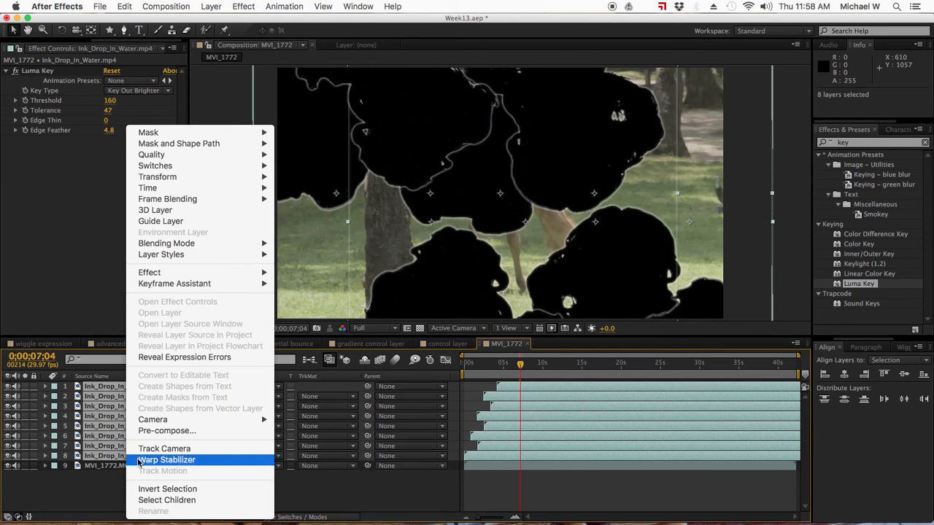
{"action": "left_click", "coordinate": [162, 431]}
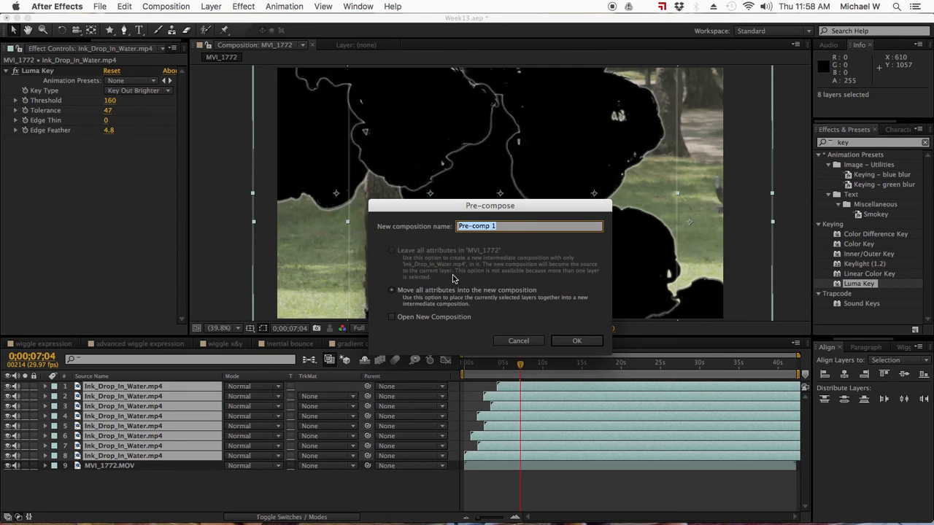
{"action": "type", "text": "ink"}
{"action": "key", "text": "Return"}
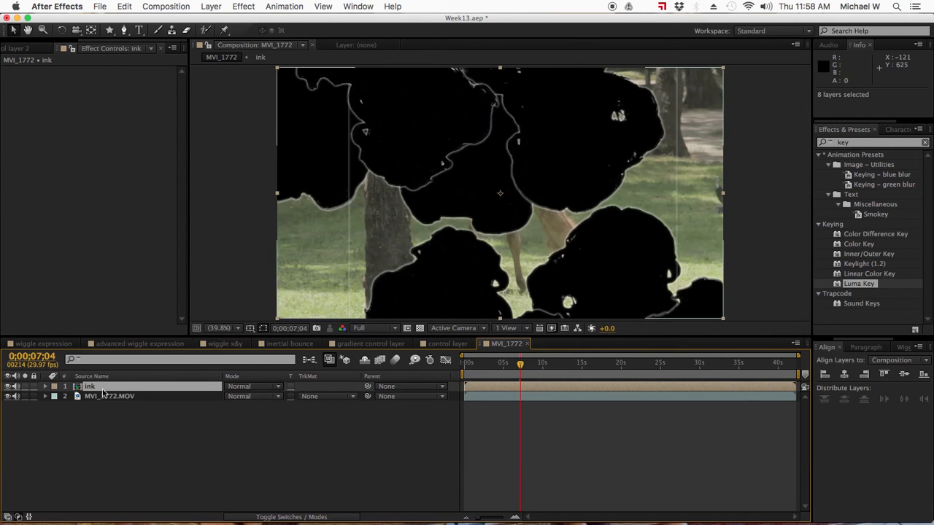
Step: Set the MVI_1772.MOV track matte to Alpha Matte "ink"
{"action": "left_click", "coordinate": [327, 399]}
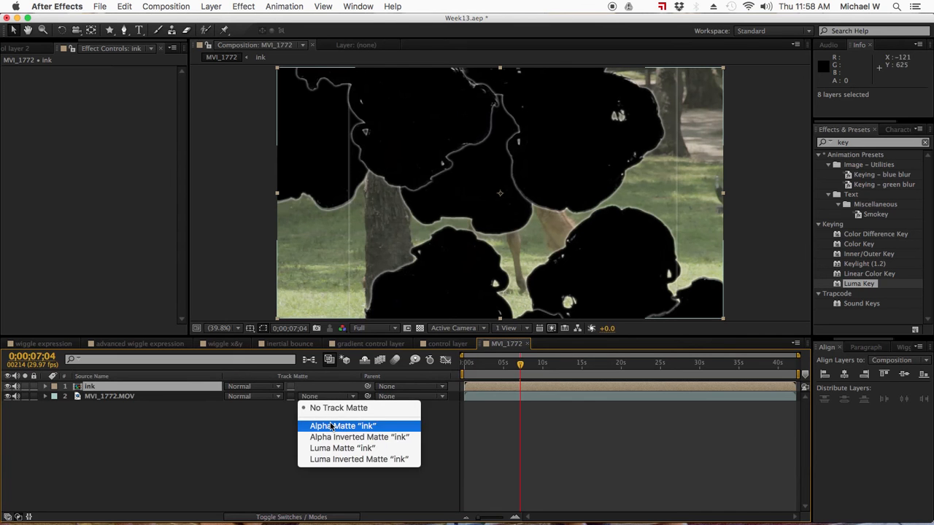
{"action": "left_click", "coordinate": [332, 426]}
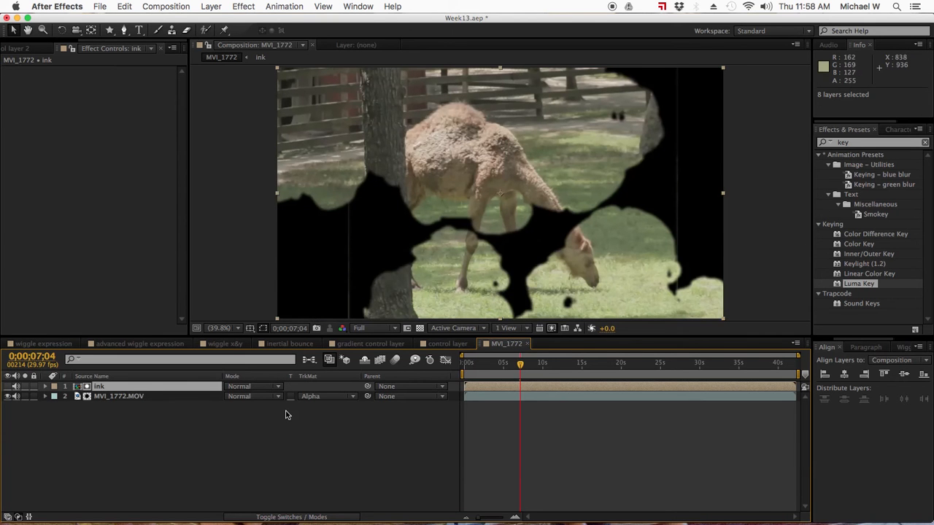
{"action": "left_click", "coordinate": [514, 411]}
Step: Enlarge the composition view and preview the ink reveal at several times between 0;00;04;01 and 0;00;11;16
{"action": "left_click_drag", "start_coordinate": [520, 364], "coordinate": [497, 367]}
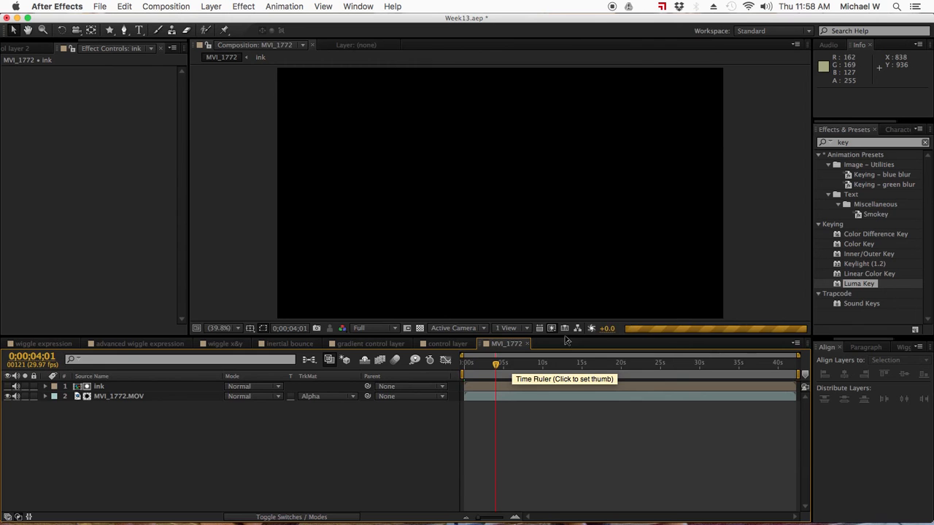
{"action": "left_click_drag", "start_coordinate": [567, 339], "coordinate": [569, 384]}
{"action": "left_click", "coordinate": [555, 410]}
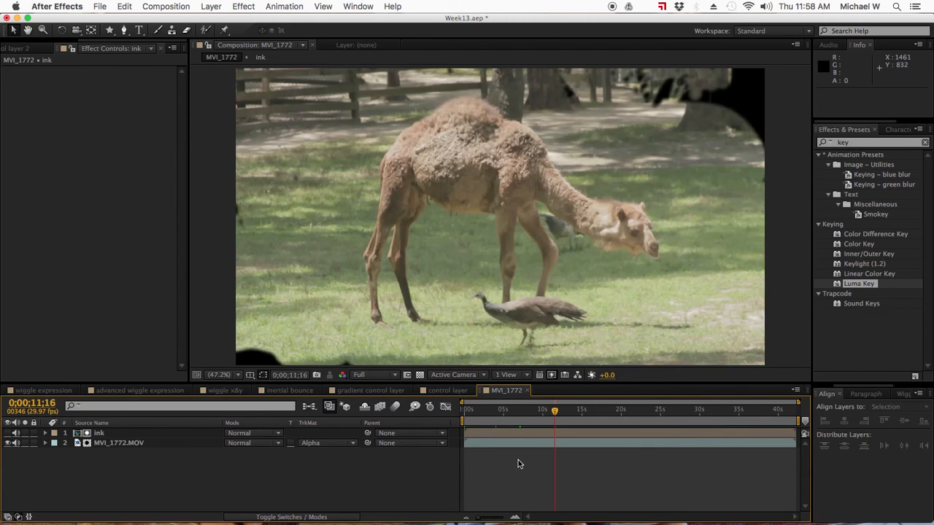
{"action": "left_click", "coordinate": [541, 413]}
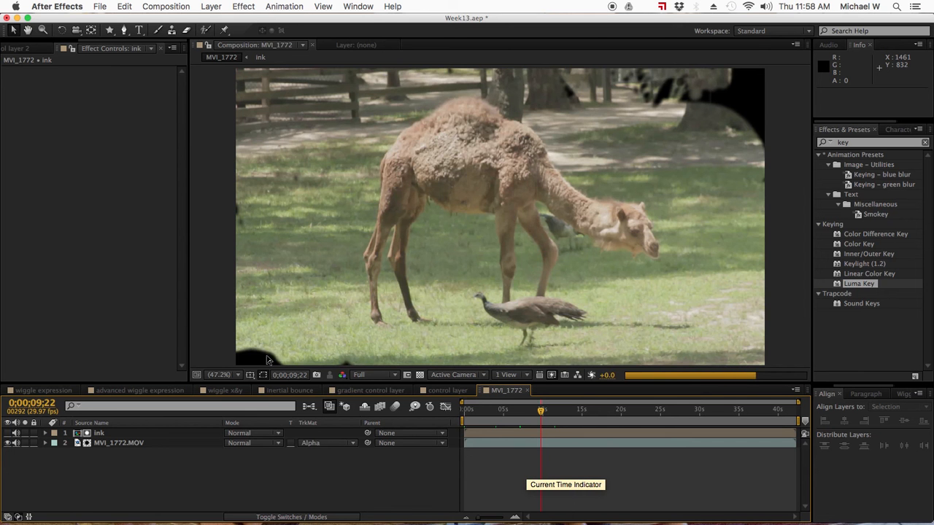
{"action": "left_click_drag", "start_coordinate": [541, 411], "coordinate": [513, 429]}
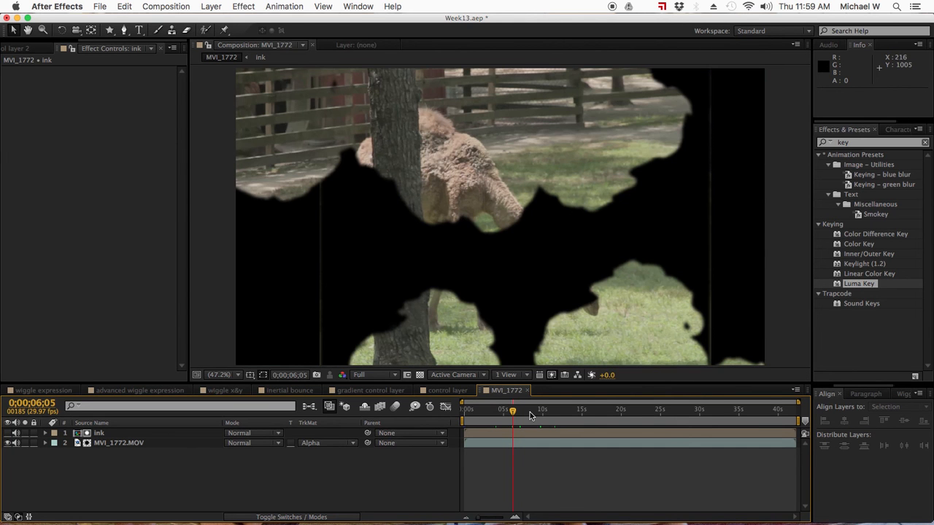
{"action": "left_click", "coordinate": [503, 414]}
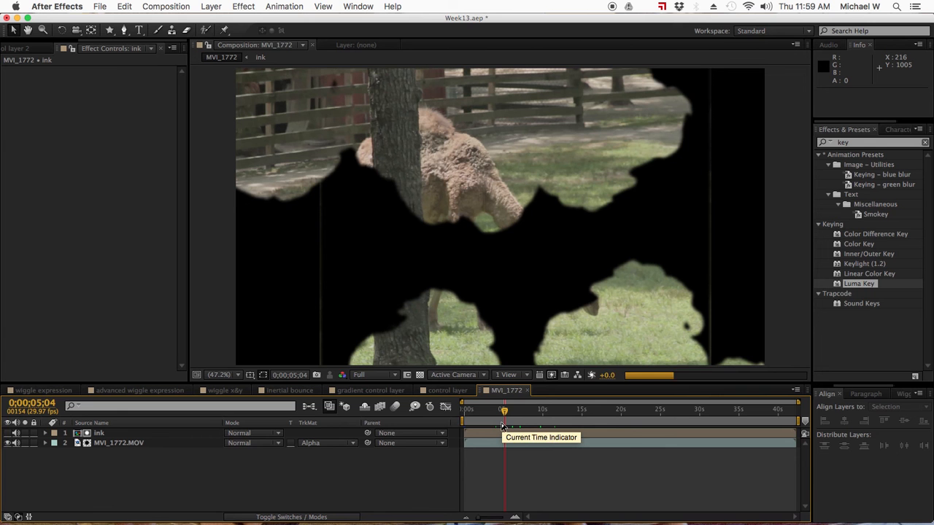